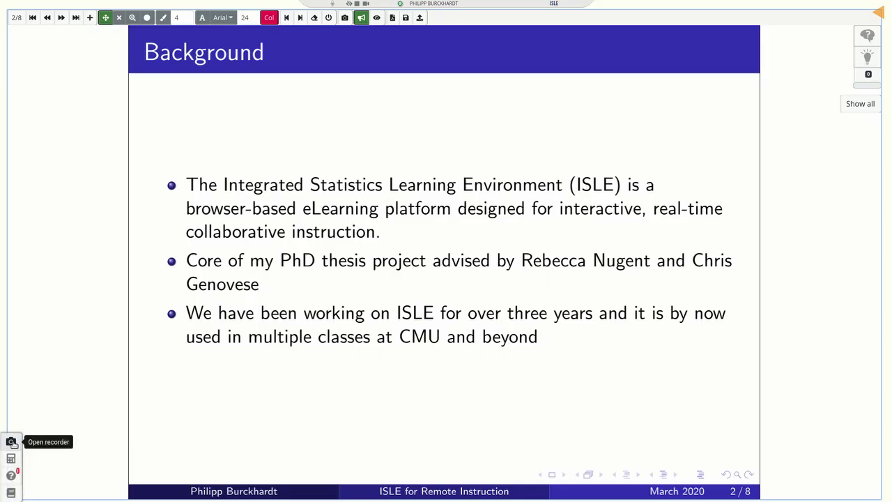
Open the lesson recorder, turn off Cam and Audio, and record the entire screen.
click(13, 442)
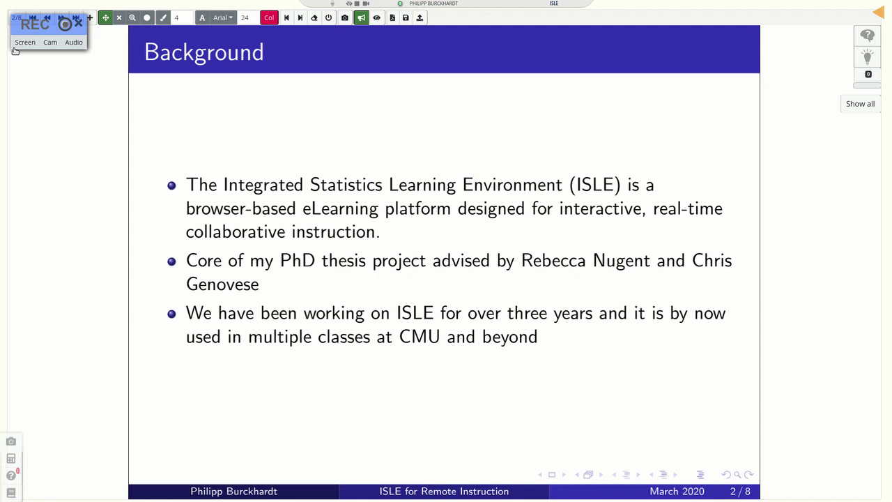
drag(32, 35, 803, 429)
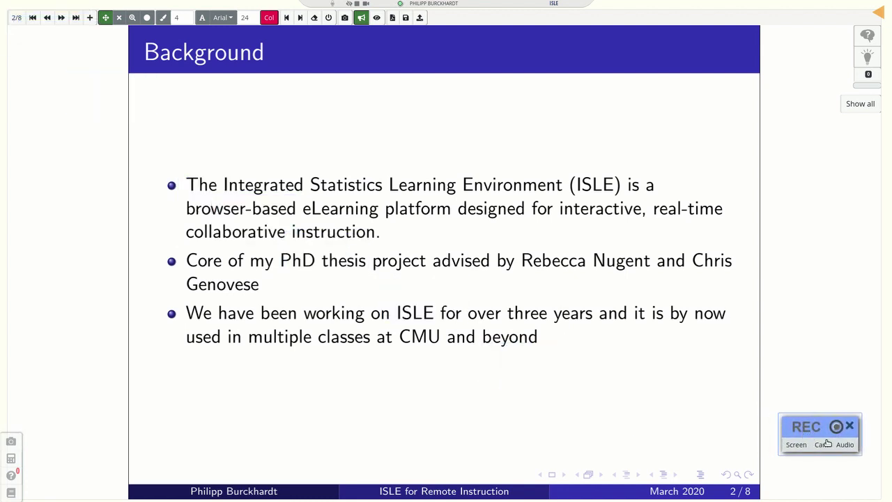
click(824, 444)
click(841, 442)
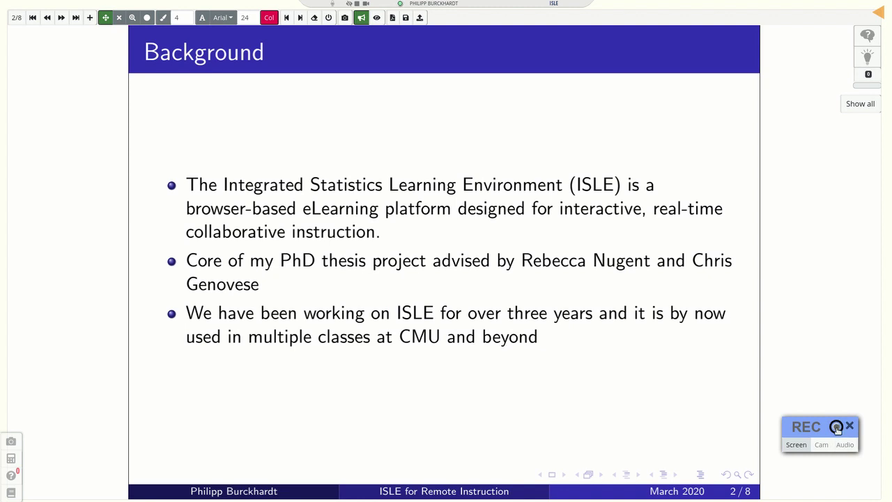
click(836, 427)
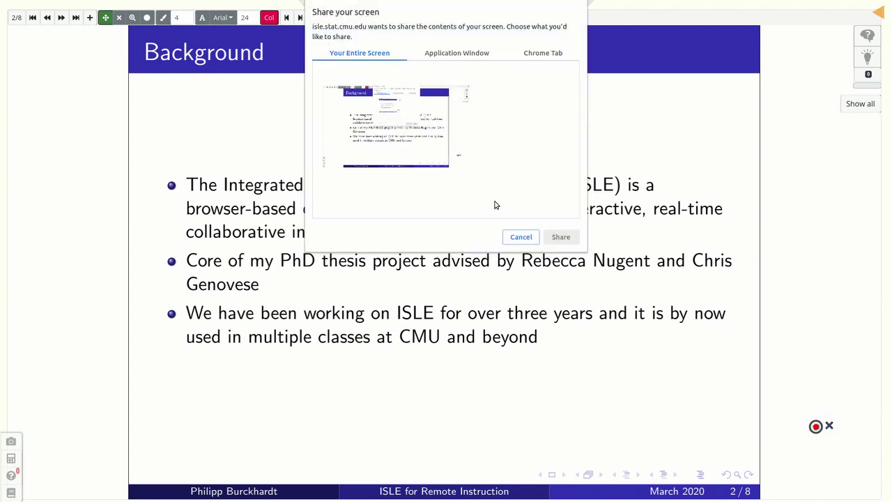
click(431, 157)
click(561, 241)
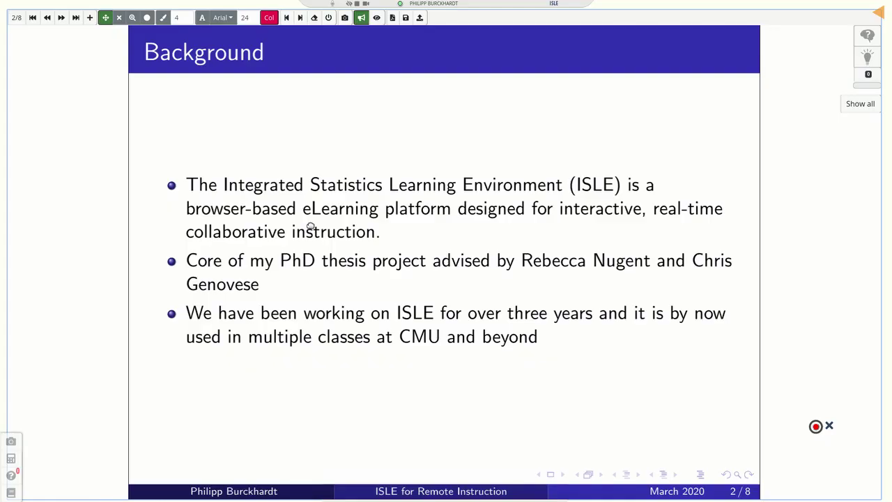
Advance to the next slide and use Delete Mode to erase the red underline beneath 'platform'.
key(Right)
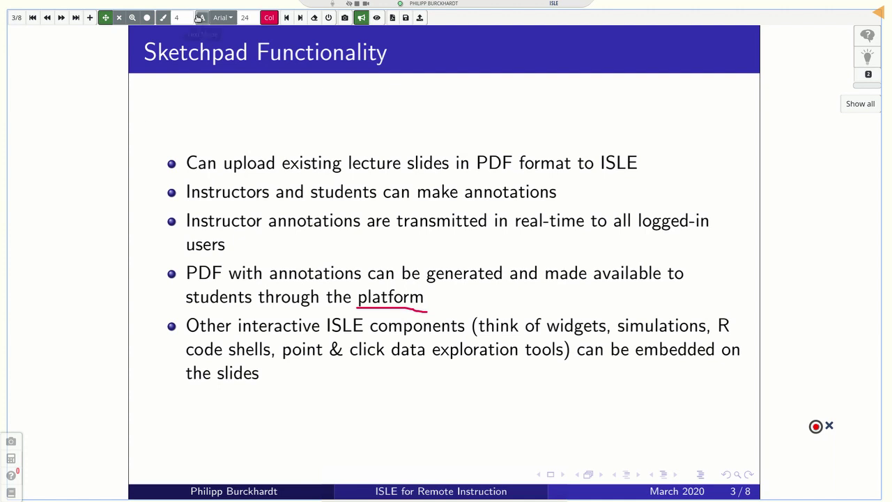
click(120, 18)
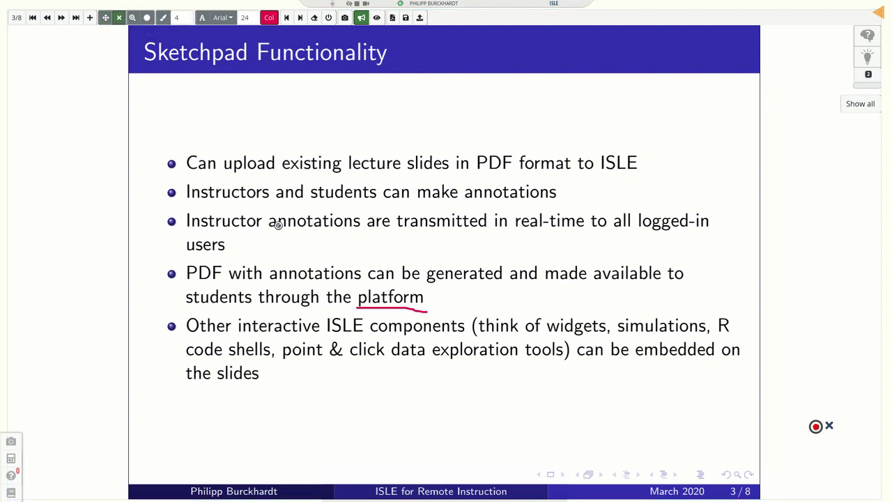
click(382, 306)
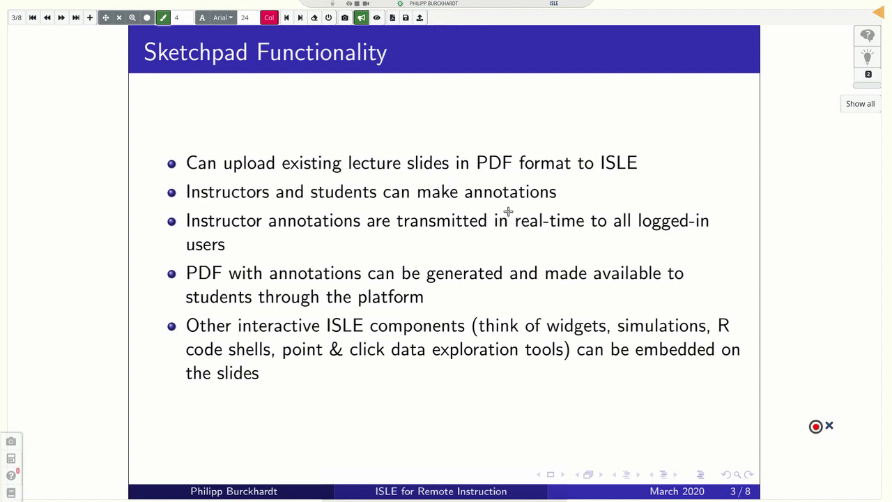
Underline 'annotations' in red, then use Drag Mode to move that underline beneath 'ISLE components'.
drag(464, 201, 558, 203)
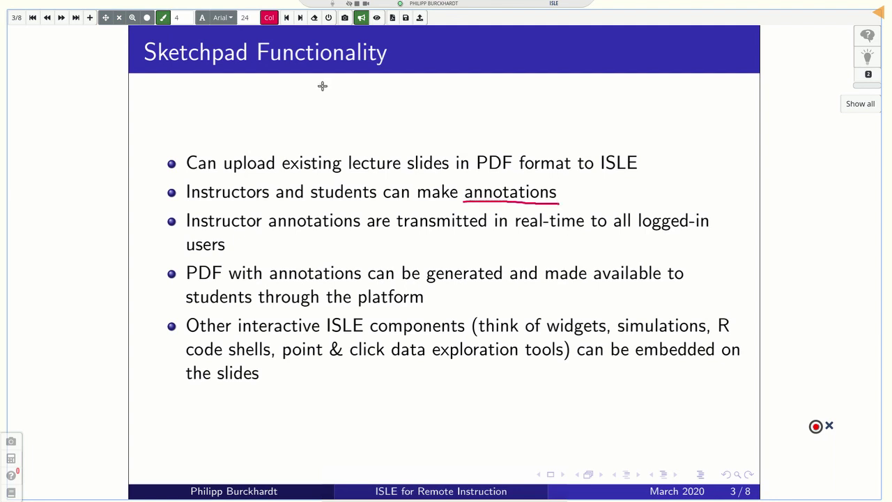
click(105, 17)
mouse_move(484, 195)
mouse_down()
mouse_move(537, 193)
mouse_move(529, 167)
mouse_up()
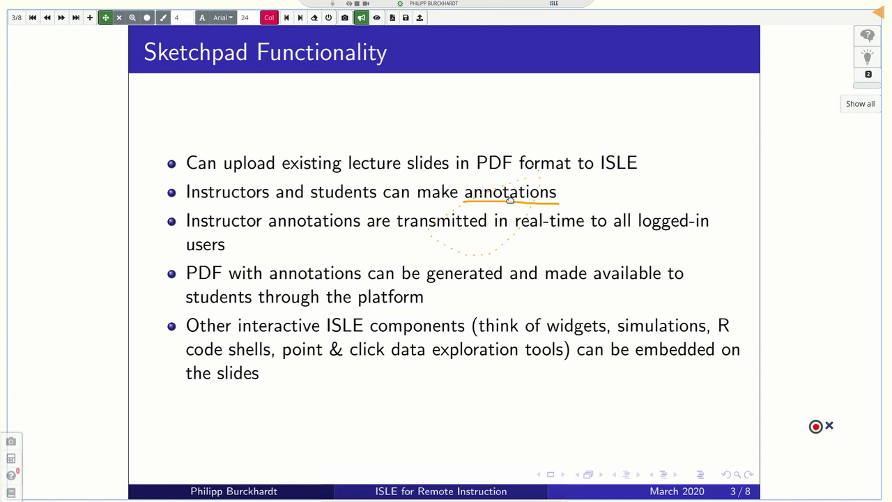
mouse_move(506, 209)
mouse_down()
mouse_move(534, 322)
mouse_move(433, 348)
mouse_move(377, 336)
mouse_up()
click(452, 310)
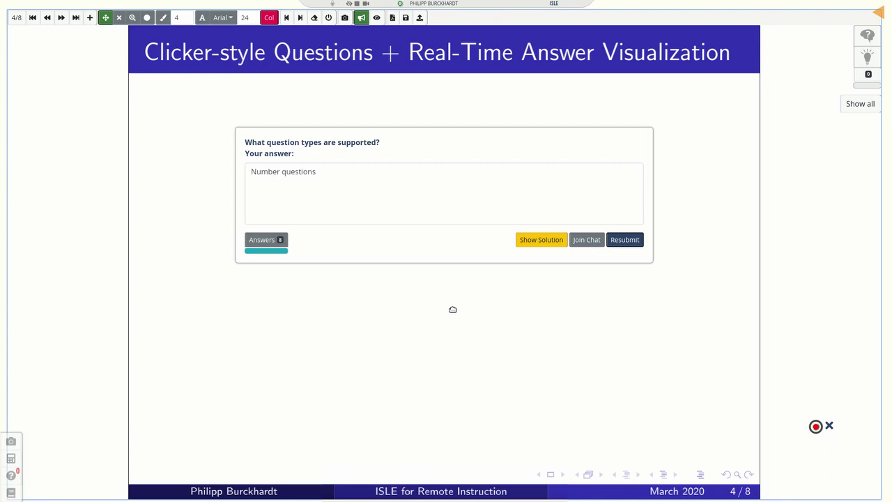
Focus the free-text answer box, then show and hide the question's solution.
click(444, 193)
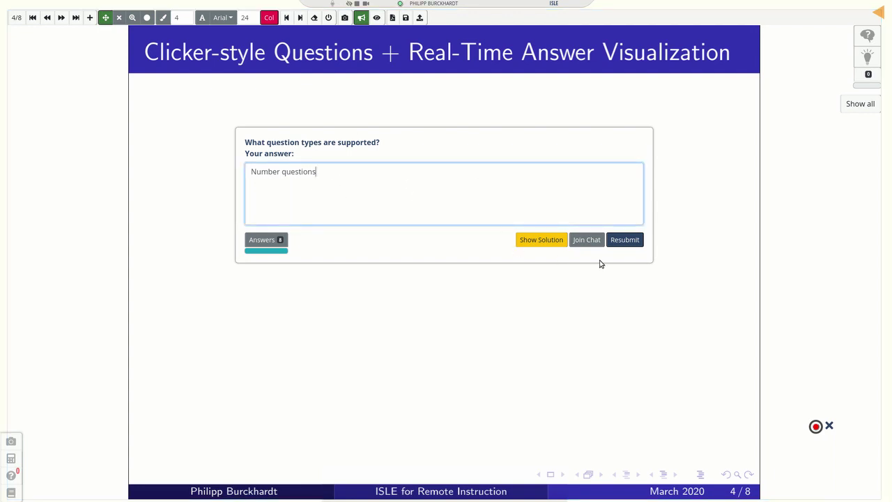
click(538, 243)
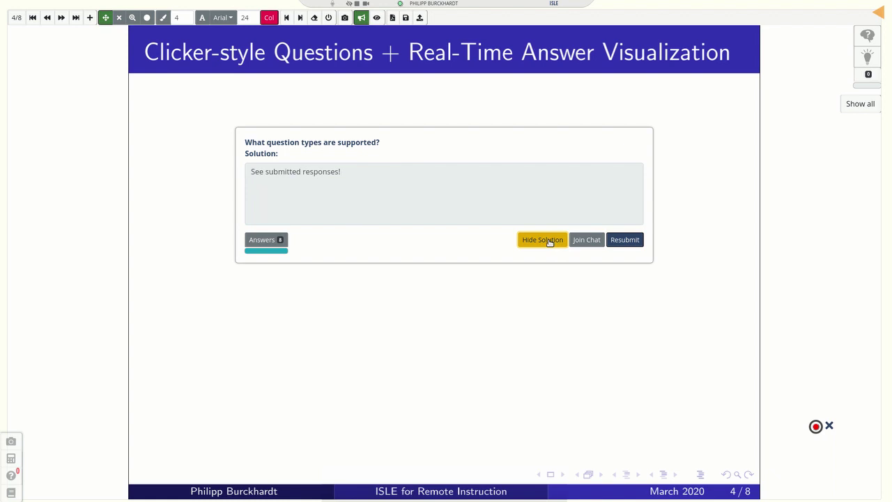
click(550, 242)
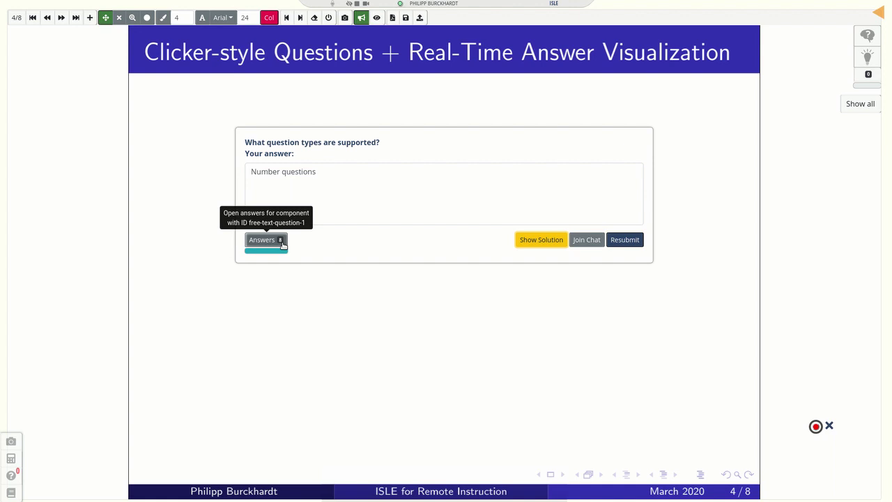
mouse_move(277, 254)
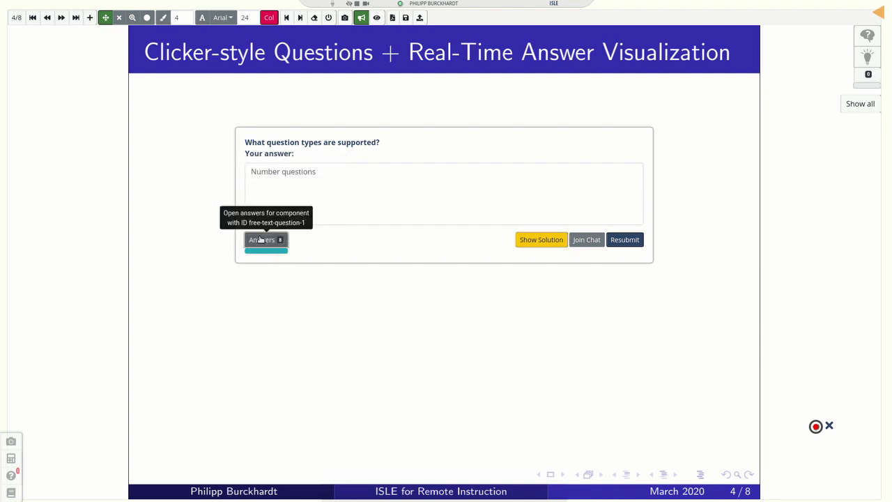
Open the 8 submitted answers with all answers counted, filter by 'multiple-choice', then reset.
click(261, 239)
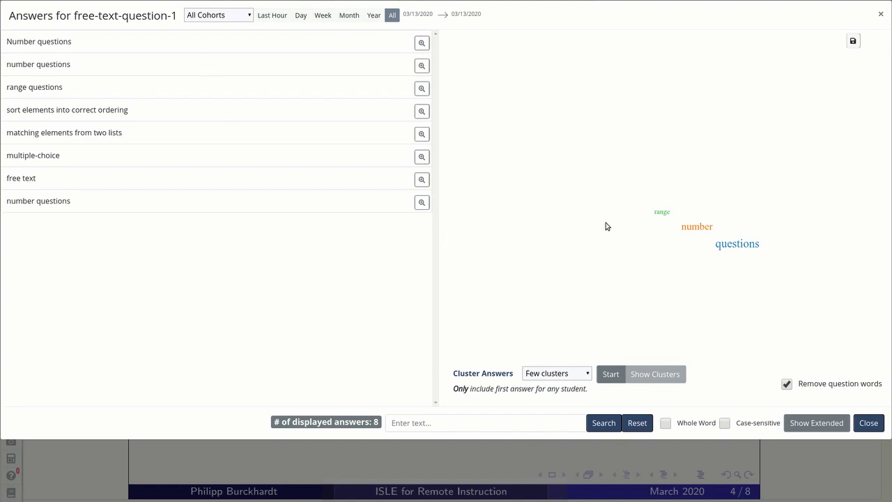
click(520, 388)
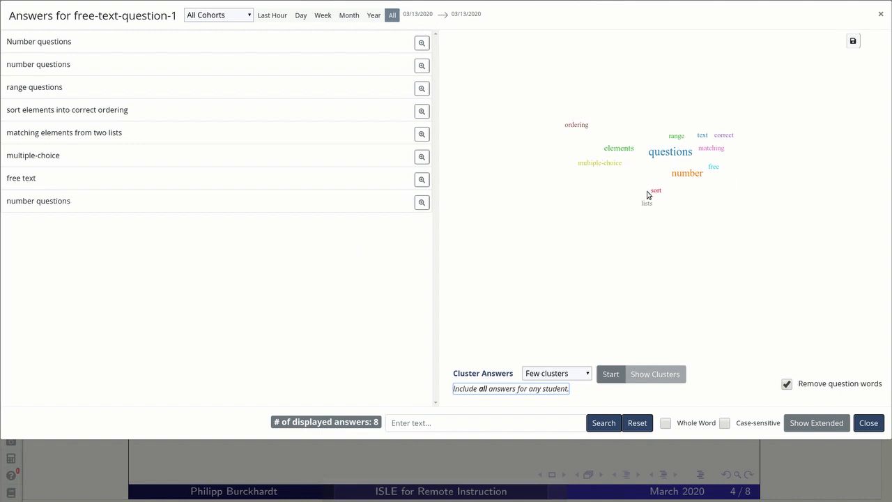
click(613, 166)
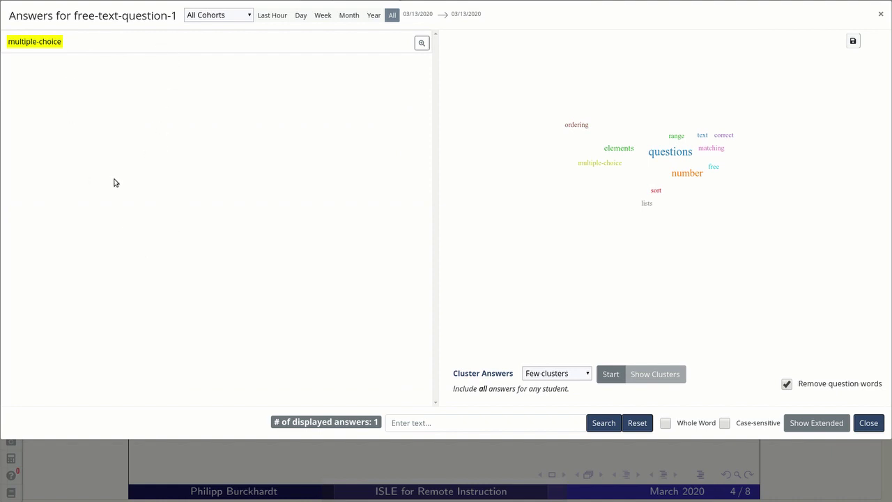
click(583, 163)
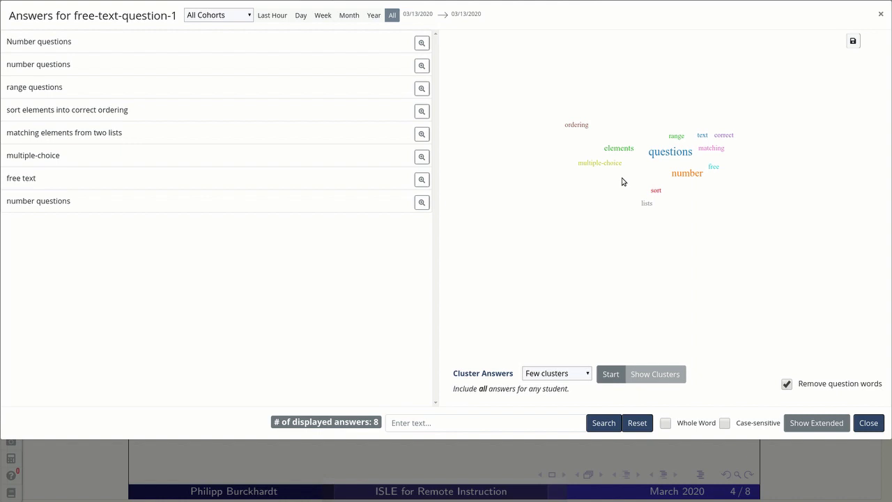
Inspect the 'Number questions' and 'sort elements into correct ordering' answers in detail.
click(422, 43)
click(370, 132)
click(422, 110)
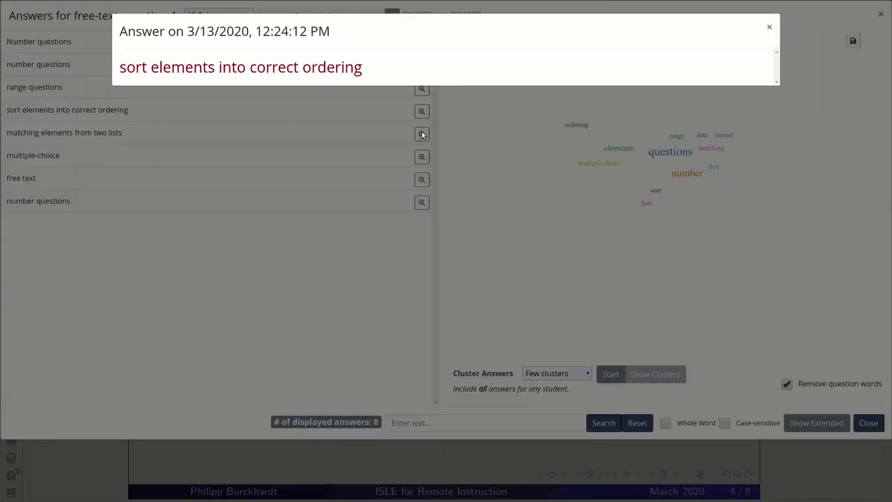
click(345, 208)
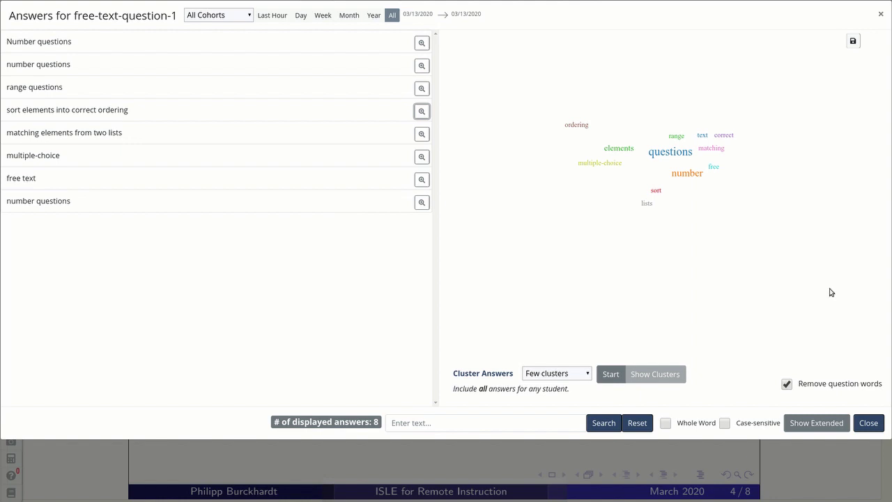
Close the answers overview window.
click(873, 424)
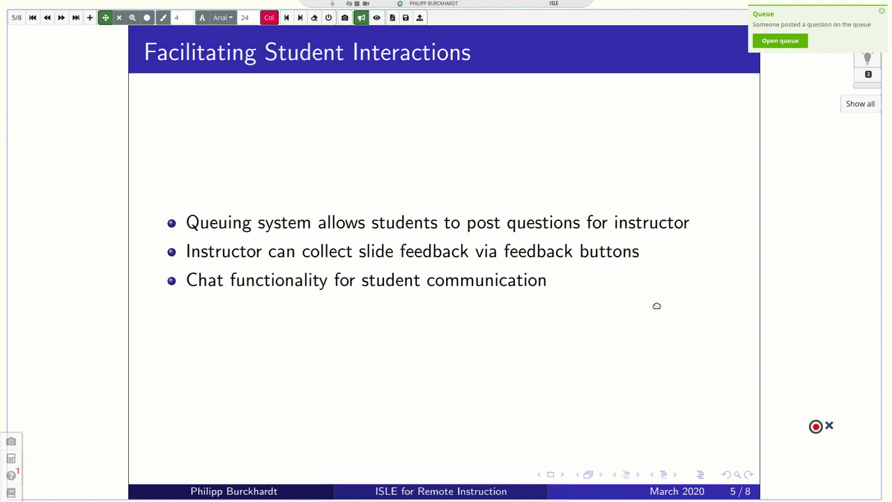
Open the question queue, mark the student's question answered, and close the empty queue.
click(779, 41)
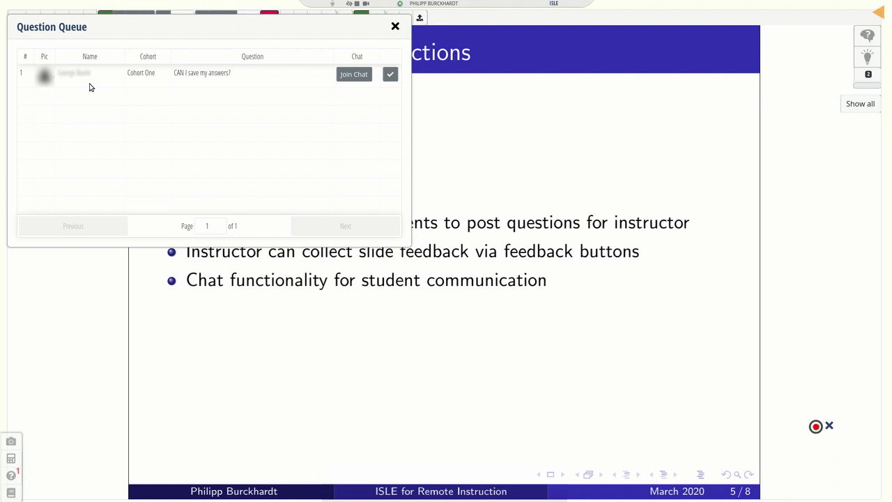
mouse_move(41, 75)
click(391, 75)
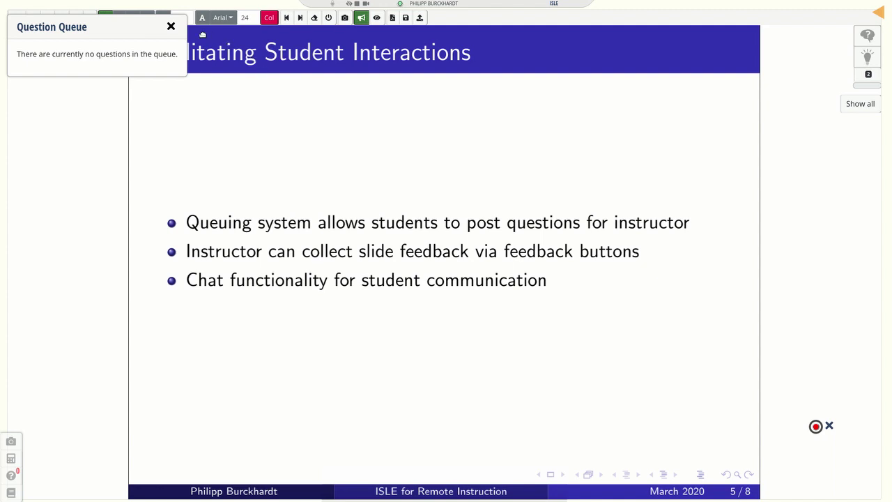
click(171, 27)
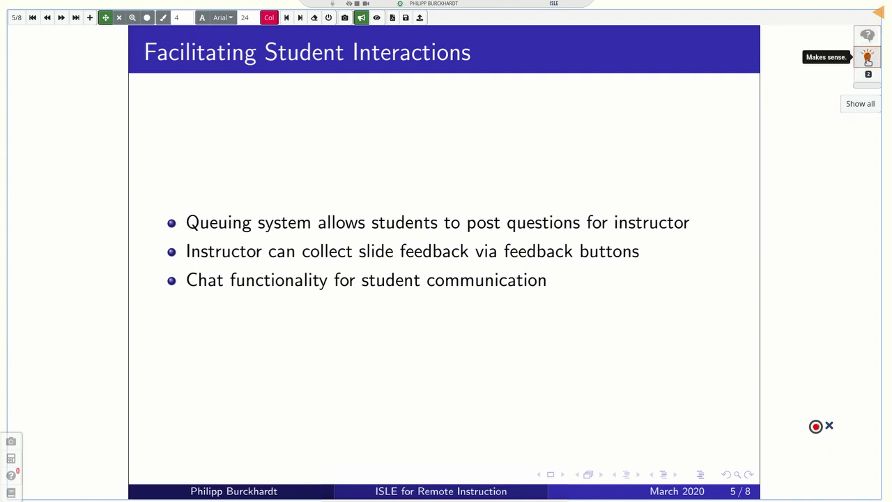
Open the per-slide Student Feedback chart and jump to slide 3 from its bar.
click(861, 105)
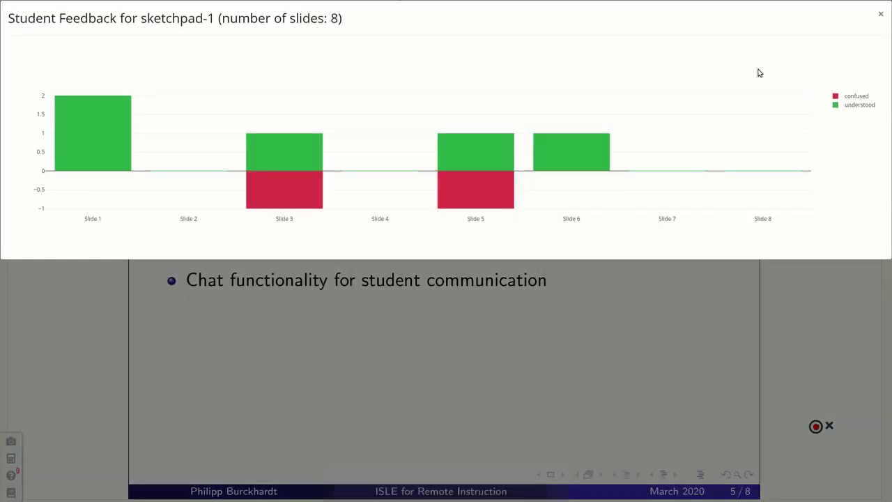
mouse_move(302, 169)
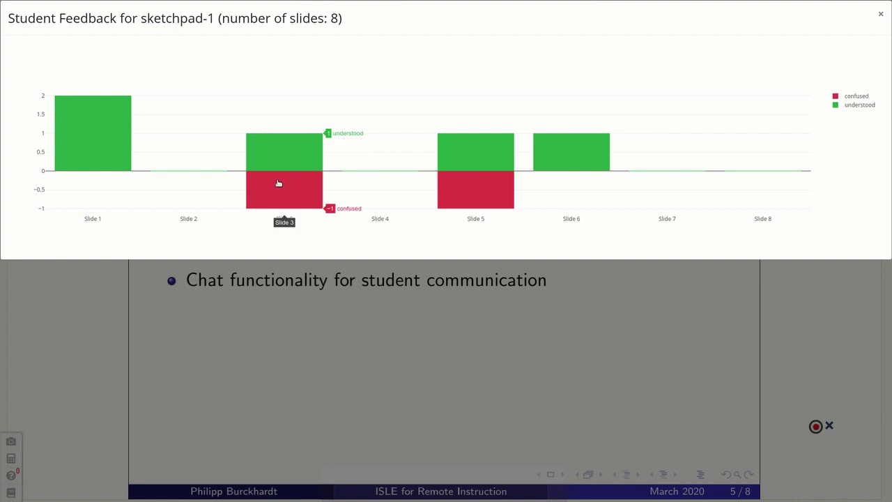
click(293, 198)
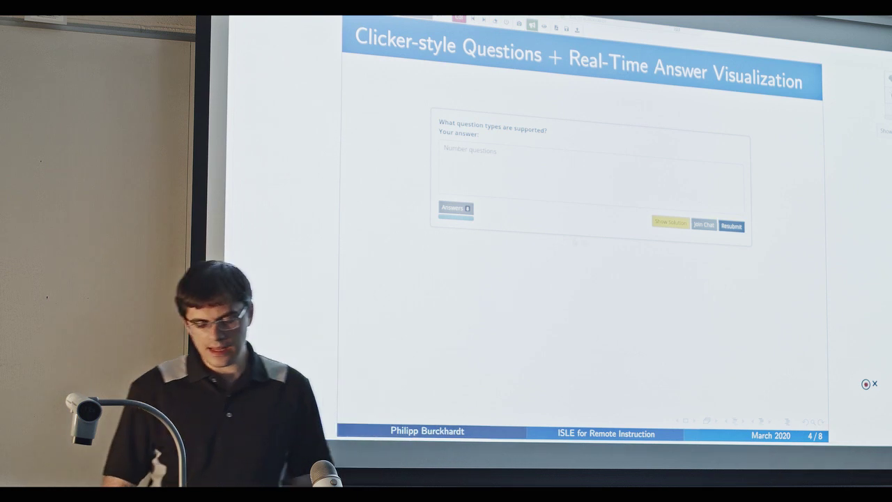
Post 'Hello everyone!' in the free-text question's chat, close the chat, and advance to slide 5.
click(712, 227)
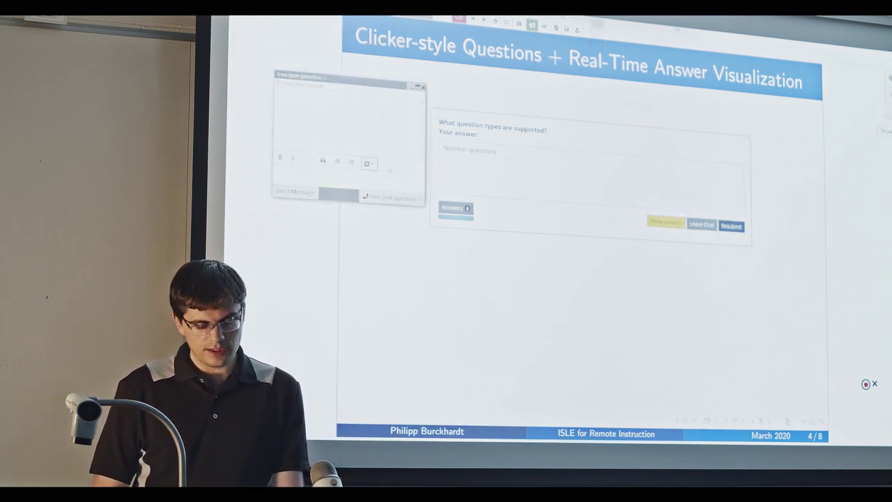
text(Hello)
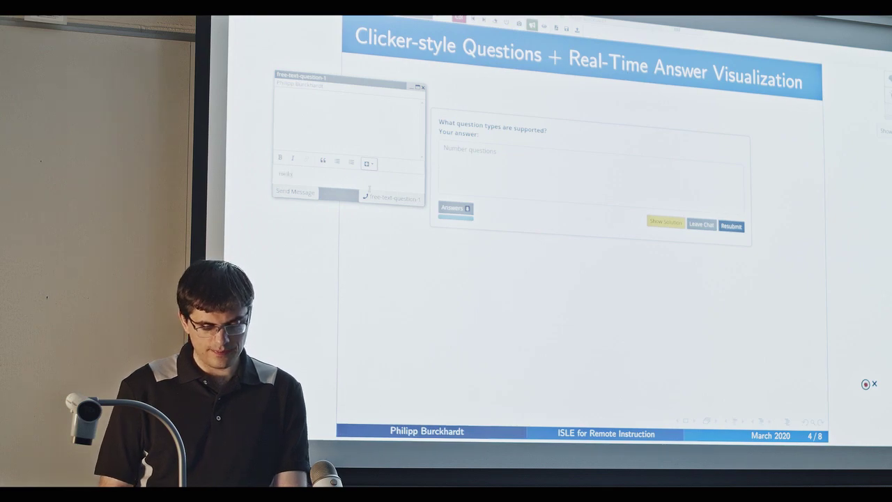
text(eve)
text(ryone!)
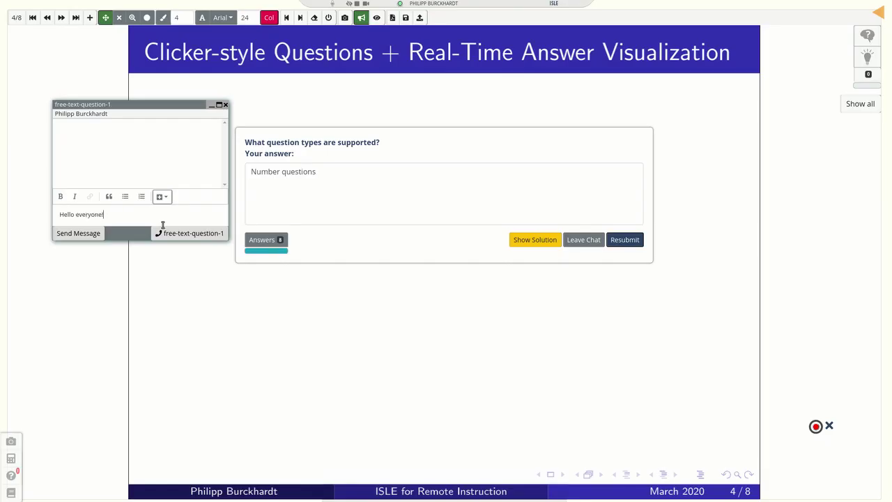
key(Return)
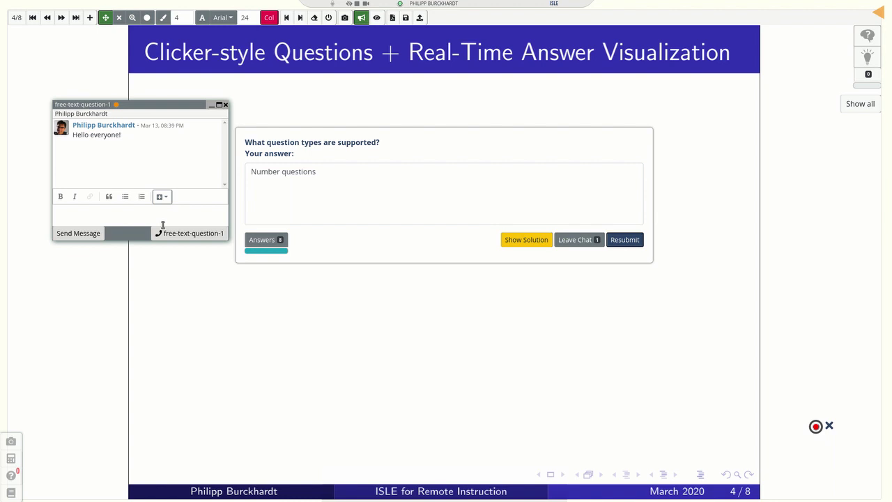
click(225, 104)
key(Right)
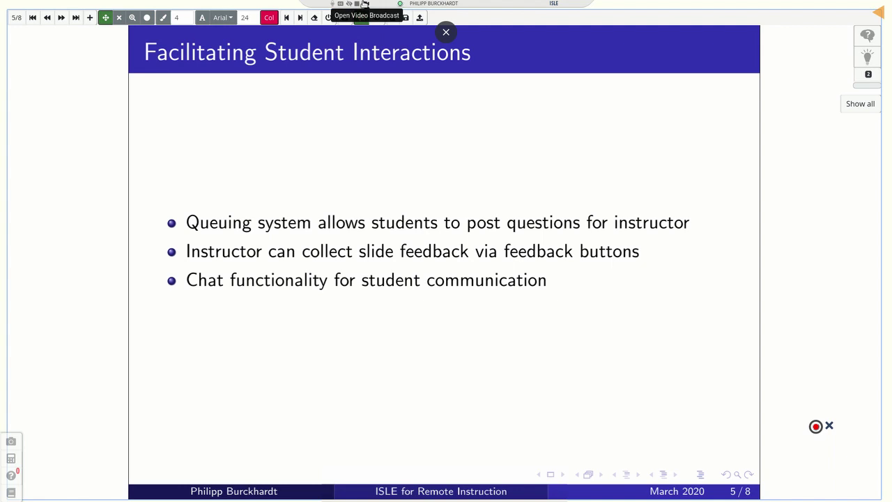
Start broadcasting the webcam and move its video window to the slide's lower left.
click(364, 3)
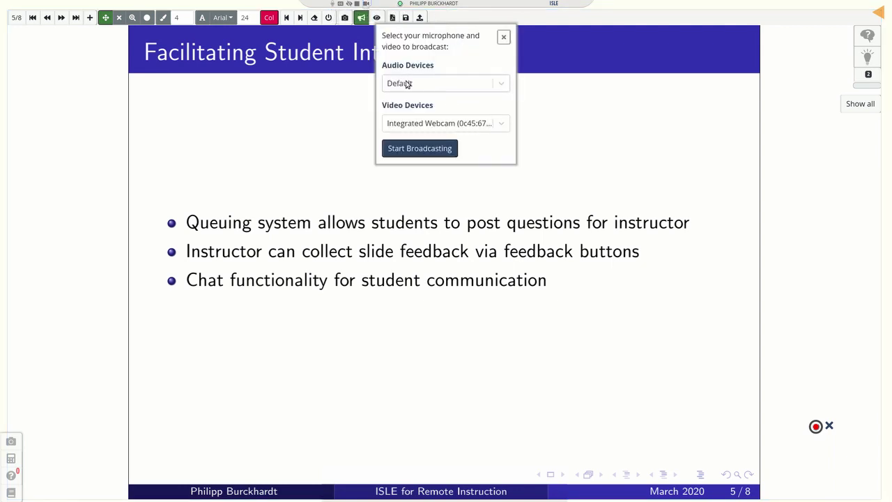
click(419, 151)
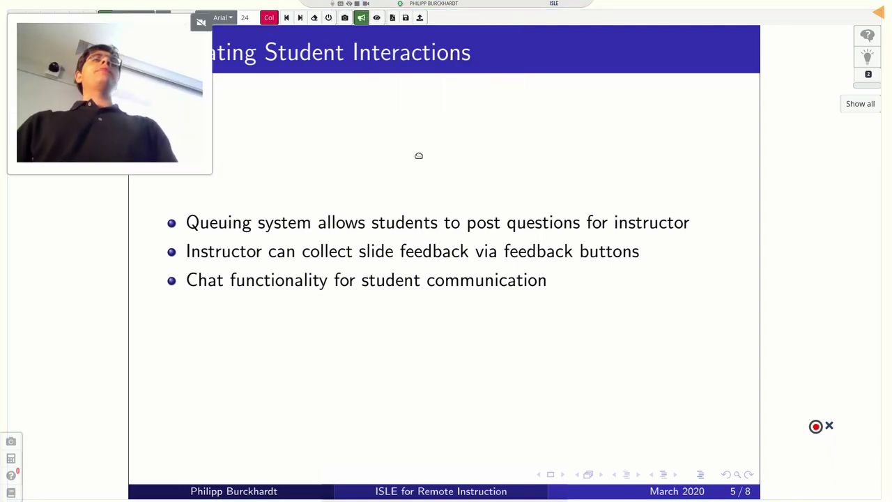
drag(182, 148, 205, 445)
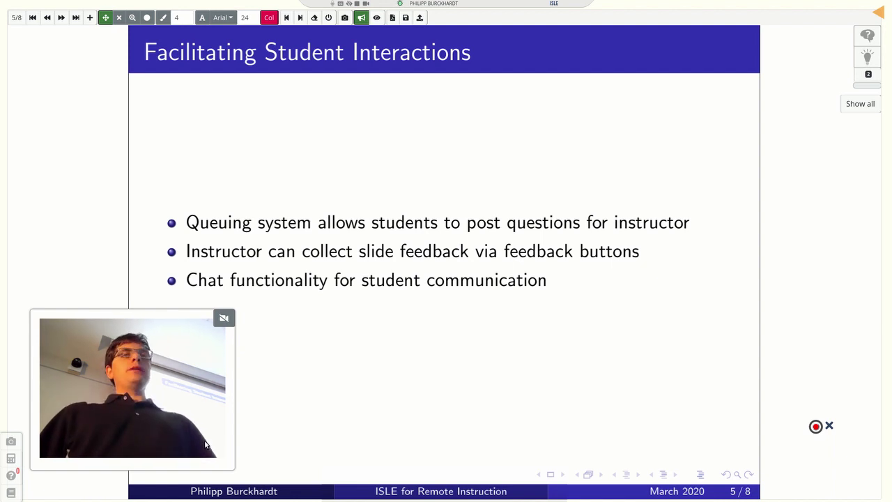
End the webcam broadcast and dismiss the microphone/video device settings popup.
click(224, 321)
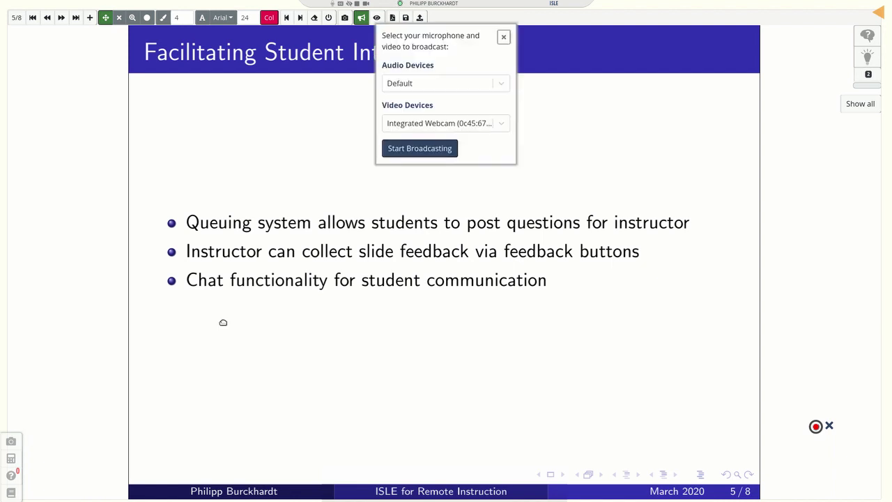
click(505, 38)
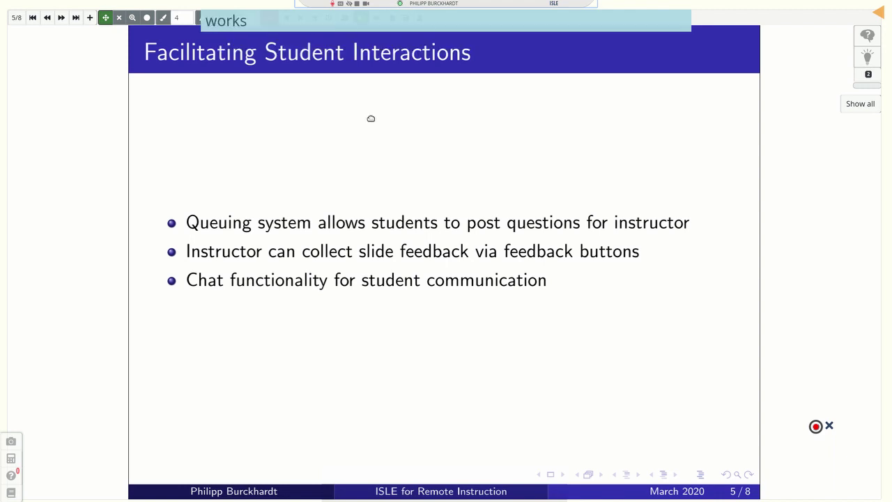
Turn off live captions, open the transcript, and extend line one with ', but it is'.
click(332, 4)
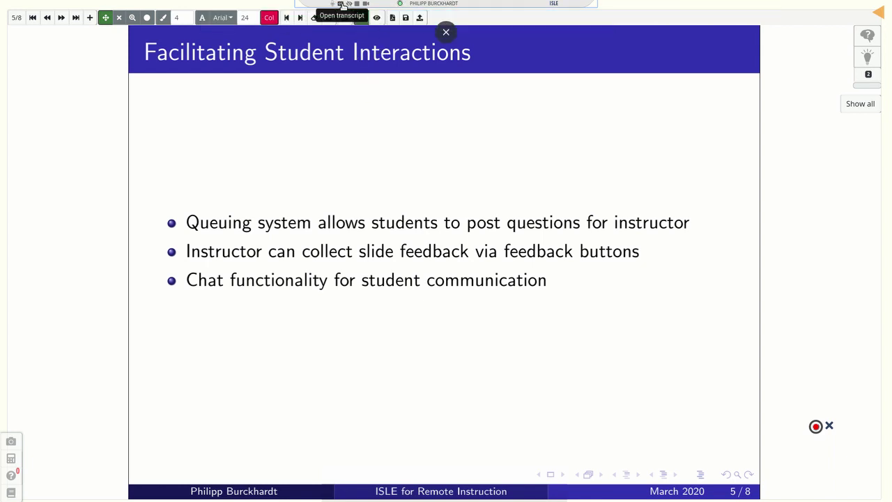
click(341, 4)
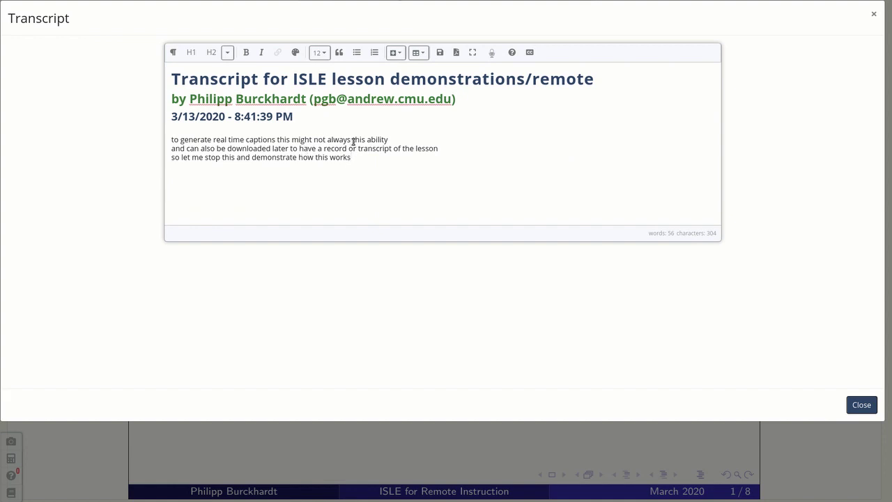
click(353, 140)
text(work)
key(BackSpace)
text(, but it is)
Replace 'this ability' with 'for accessibility.', start line two with 'They', and export as PDF.
drag(458, 140, 399, 140)
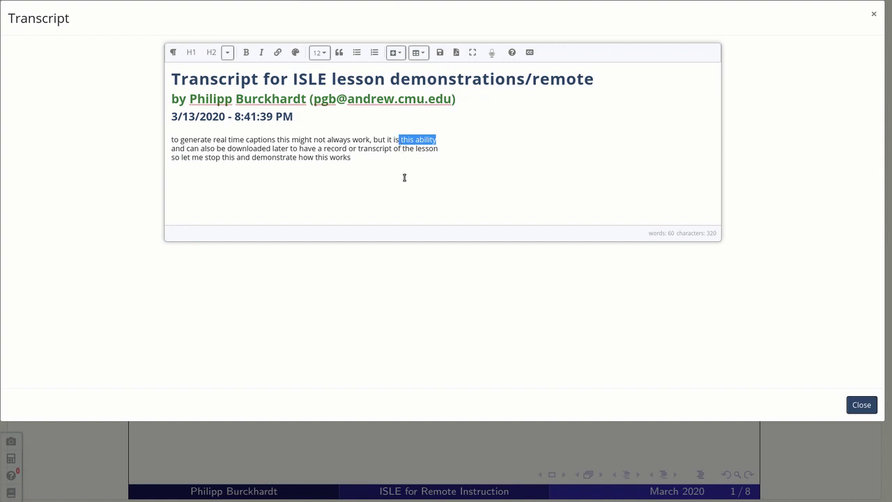
text(for accessibility.)
double_click(177, 148)
text(They)
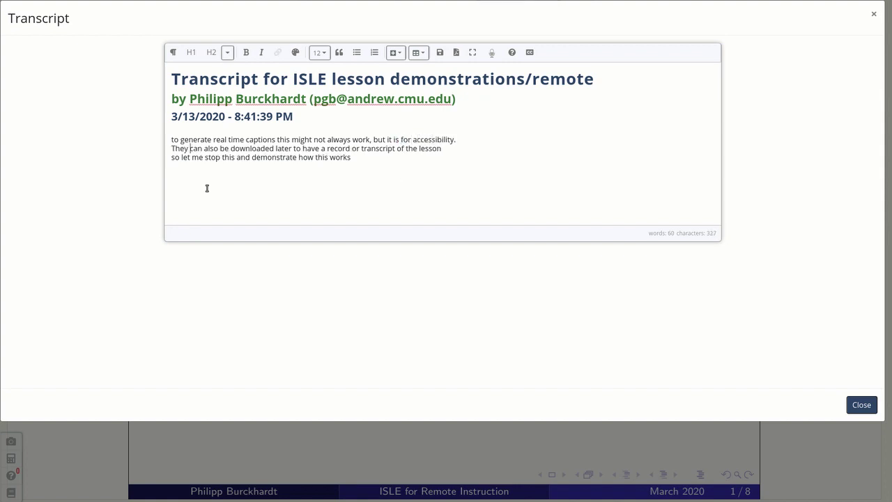
key(ctrl+Right)
key(ctrl+Right)
key(ctrl+Right)
click(457, 51)
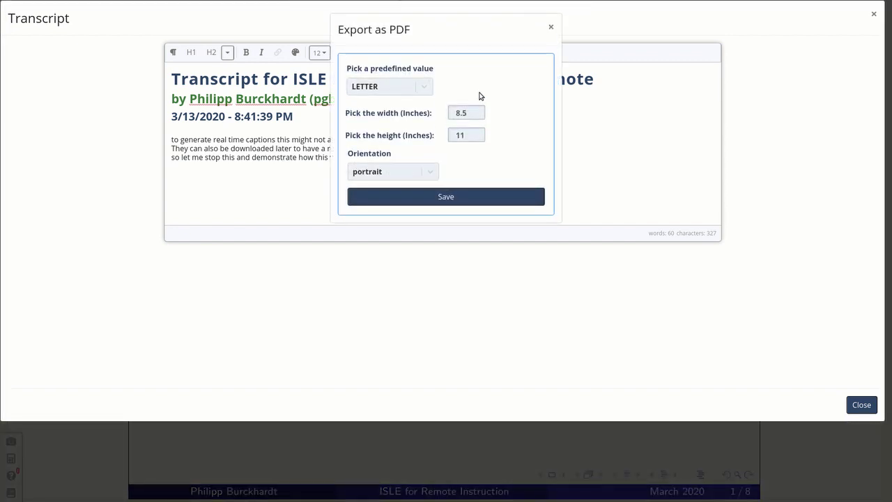
click(514, 195)
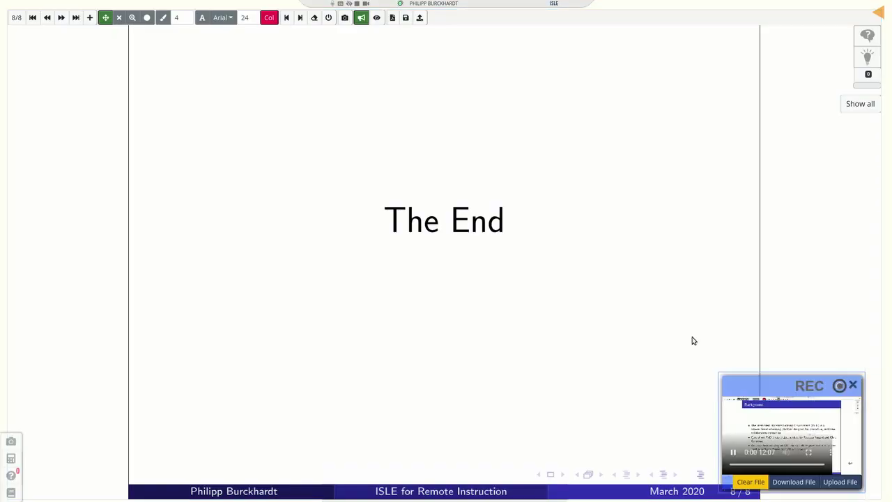
Move the REC panel beside The End, play it full screen from 3:25, then exit full screen.
drag(757, 388, 562, 206)
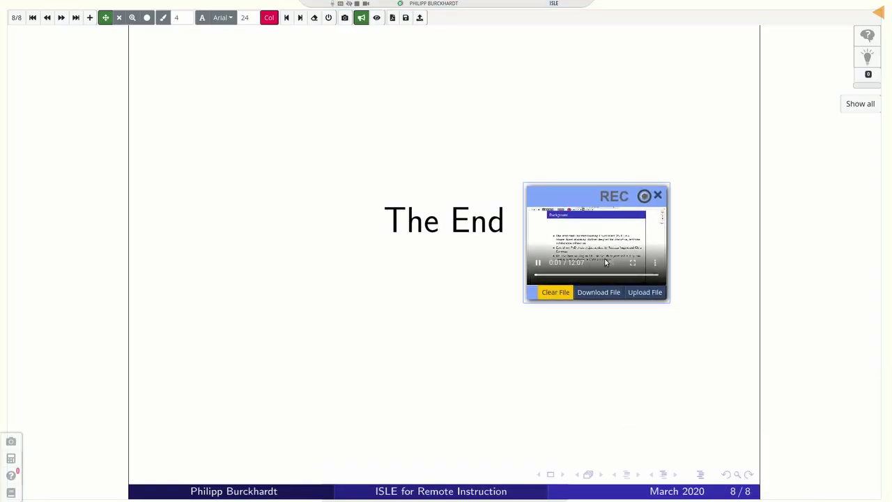
click(632, 262)
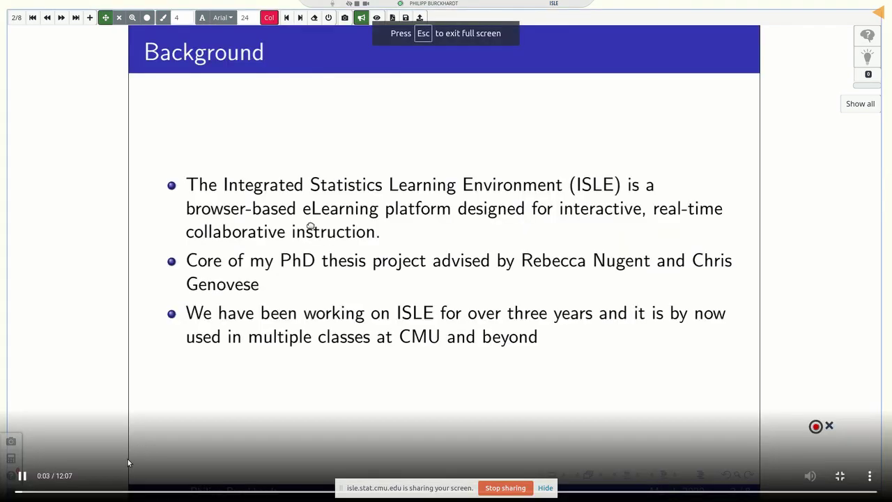
click(259, 492)
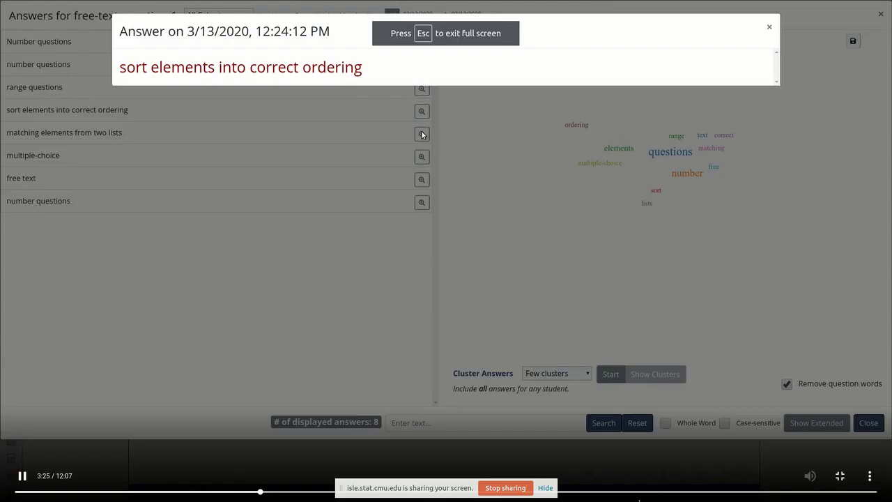
key(Escape)
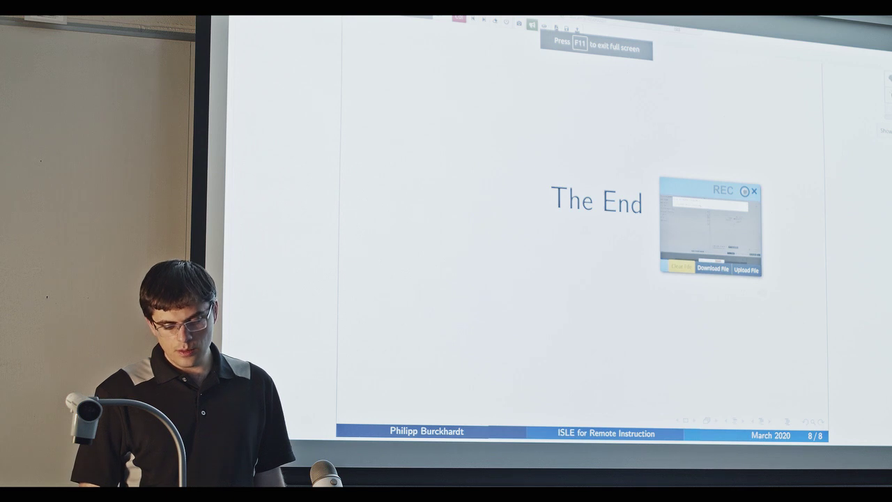